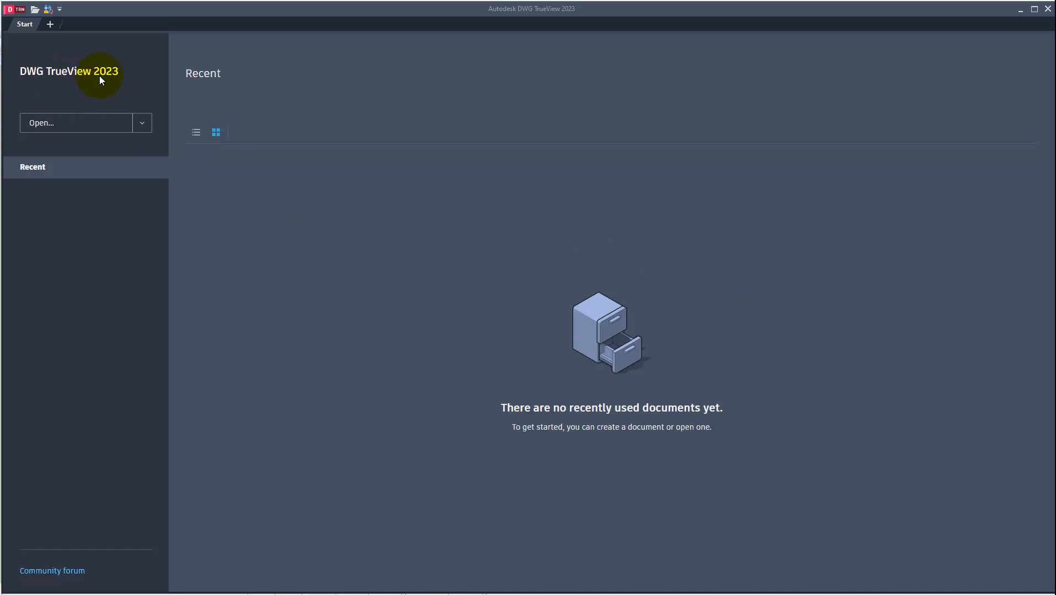
# Open Garden Plan.dxf from the VW folder in DWG TrueView, ignoring the unresolved reference files.
pyautogui.click(63, 125)
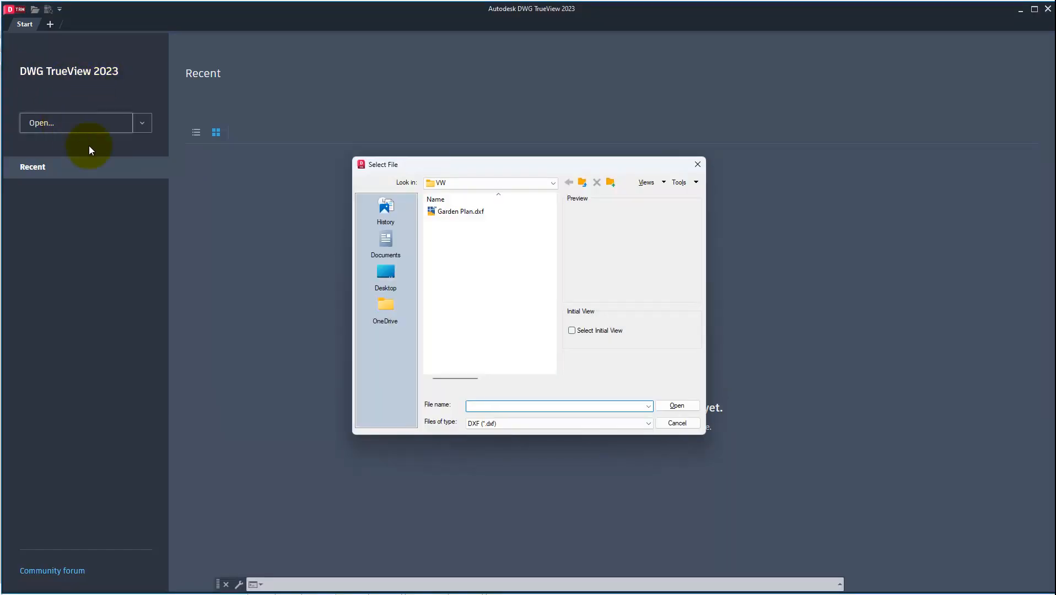
pyautogui.click(470, 213)
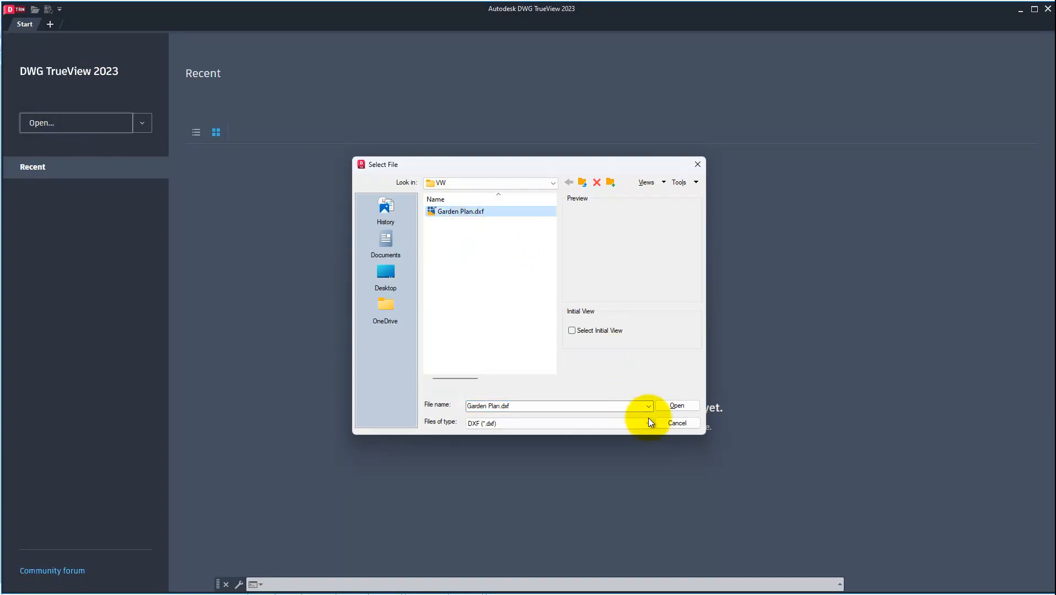
pyautogui.click(677, 406)
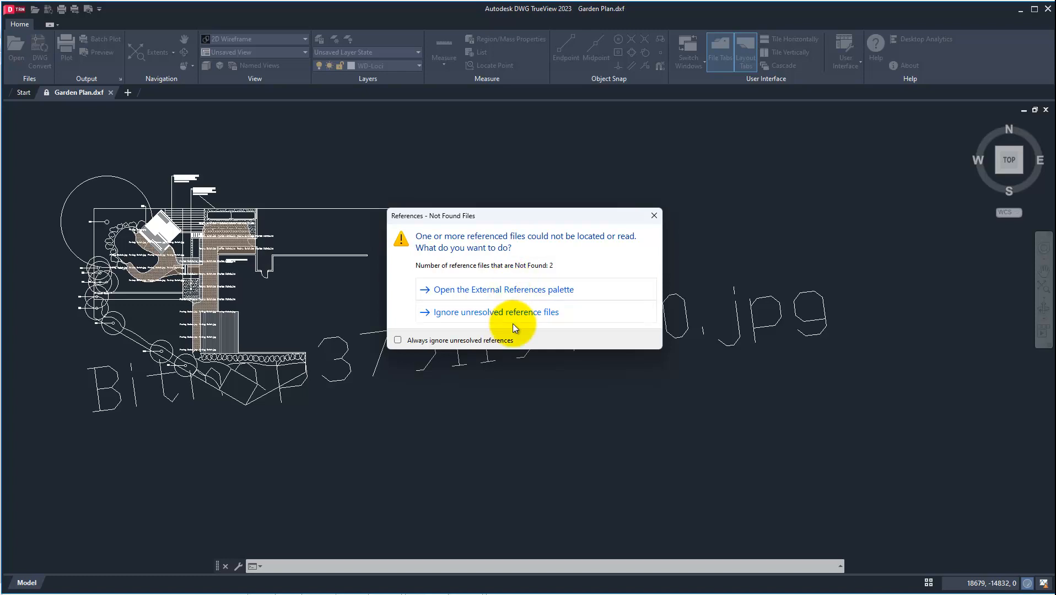
pyautogui.click(491, 313)
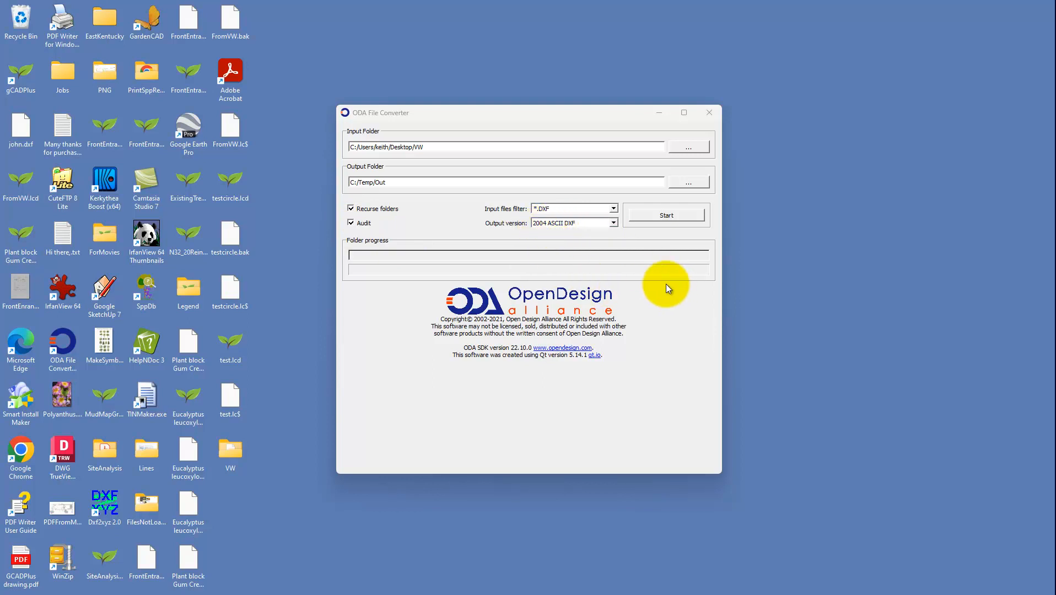
# Convert the DXF files in the VW folder to 2004 ASCII DXF in C:/Temp/Out with ODA File Converter.
pyautogui.click(667, 220)
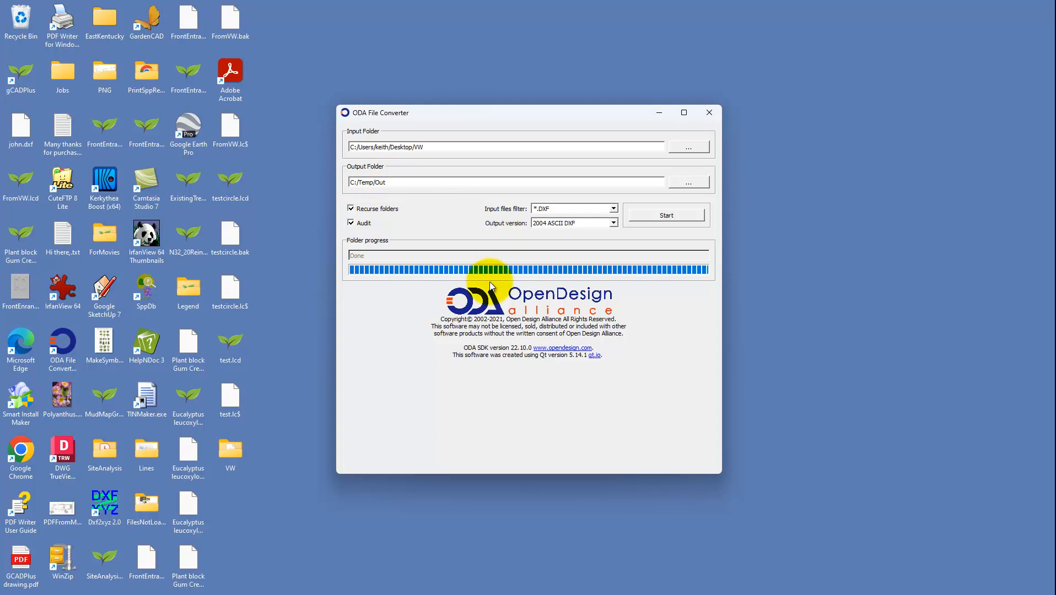
# Switch to gCADPlus and create a new drawing from the Default.lcd template.
pyautogui.moveTo(613, 583)
pyautogui.click(687, 581)
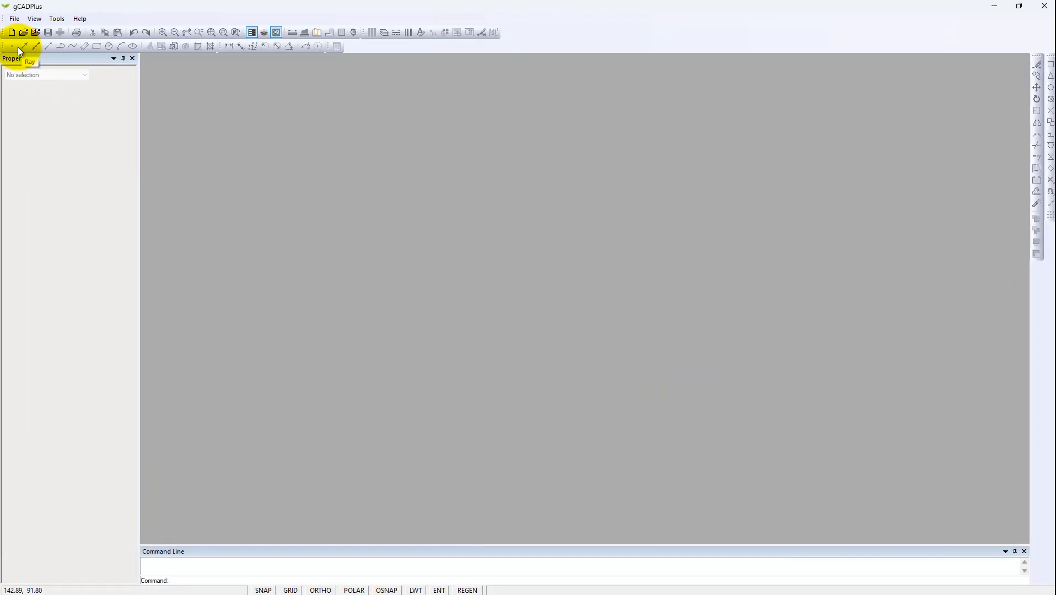
pyautogui.click(11, 31)
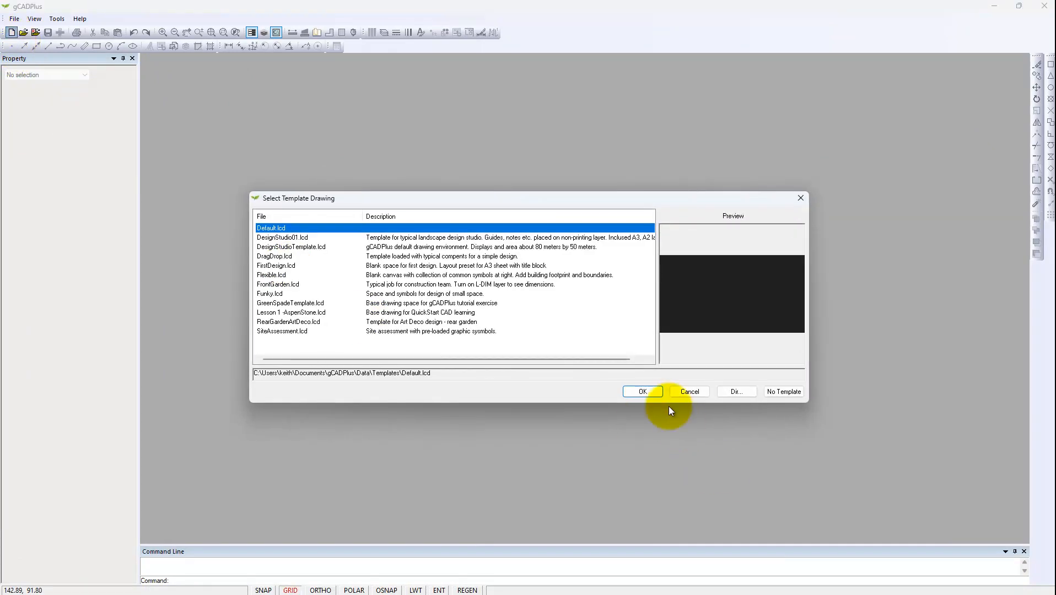
pyautogui.click(647, 392)
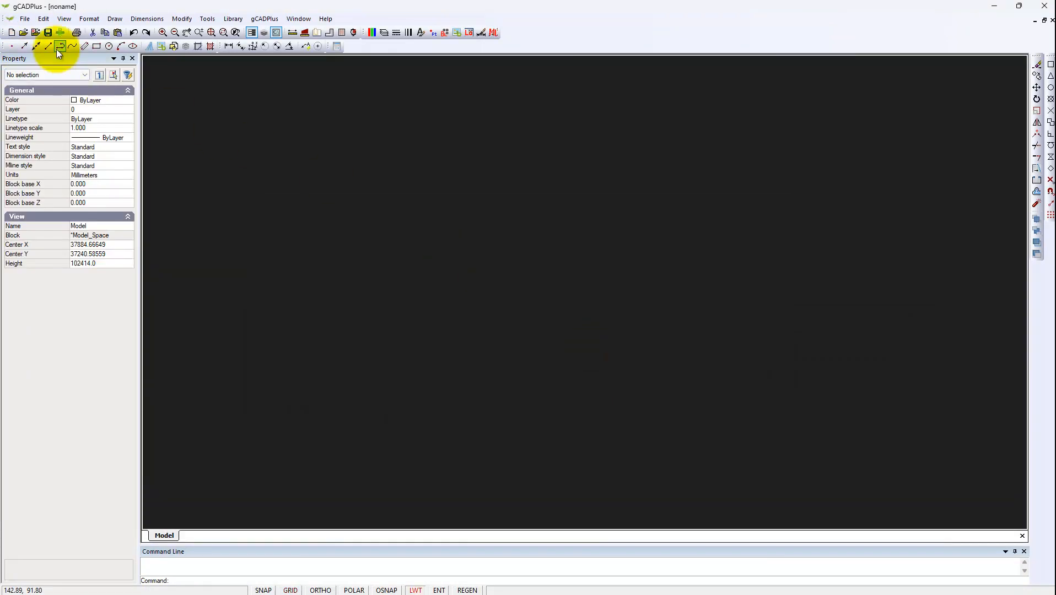
# Import the converted Garden Plan.dxf from C:\Temp\Out with the DXF tools and show it in model space.
pyautogui.click(25, 18)
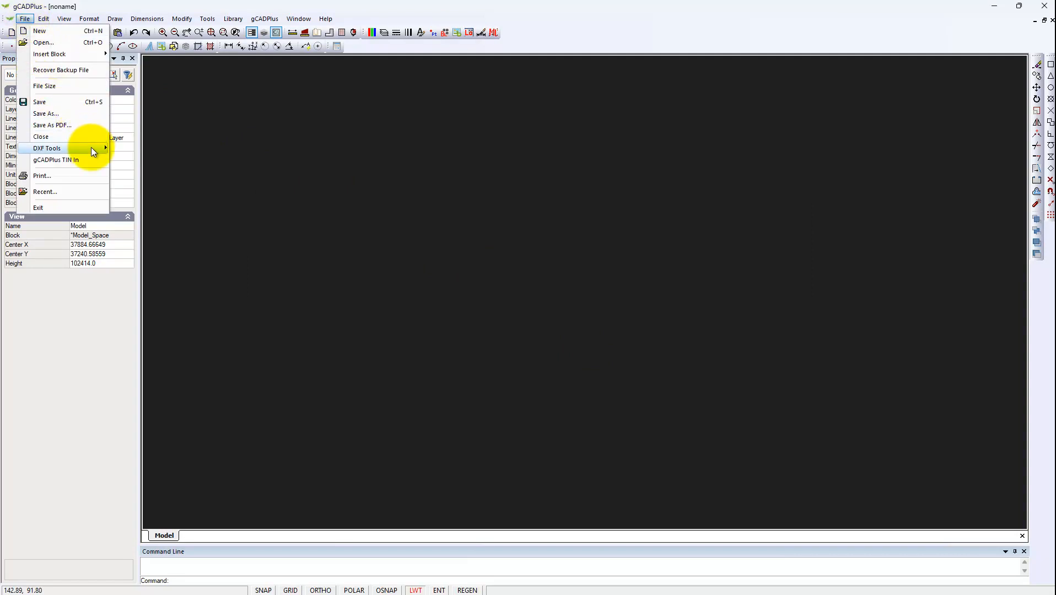
pyautogui.moveTo(92, 147)
pyautogui.click(168, 149)
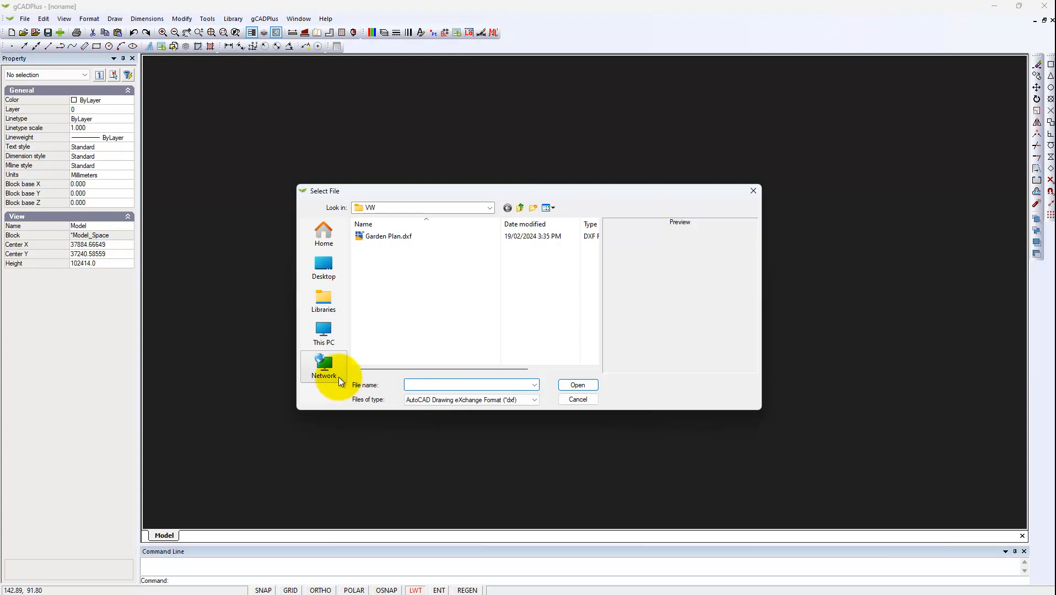
pyautogui.click(324, 334)
pyautogui.doubleClick(380, 249)
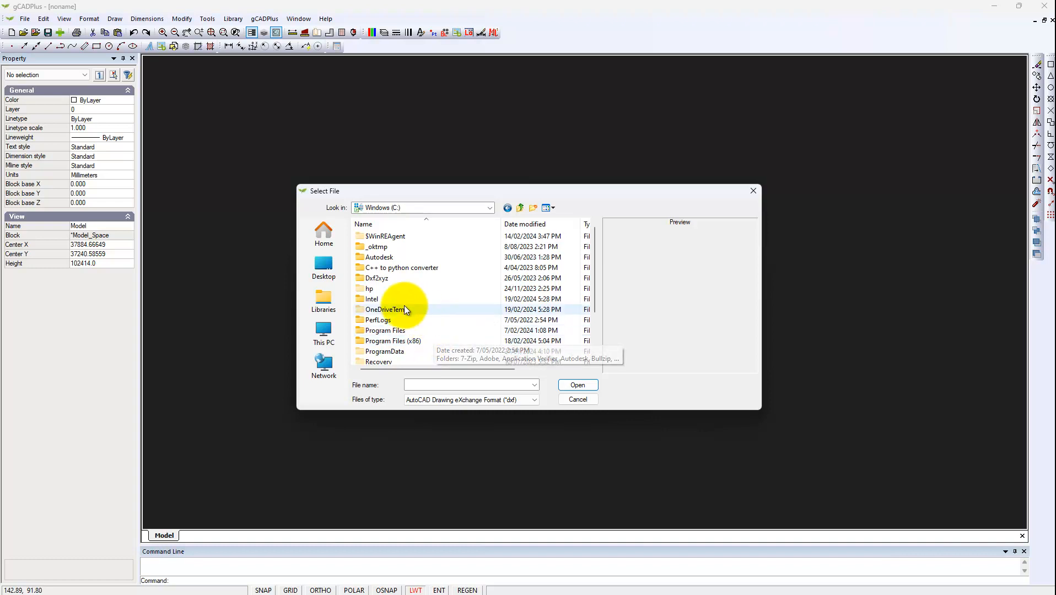
pyautogui.scroll(-2, 429, 330)
pyautogui.doubleClick(370, 331)
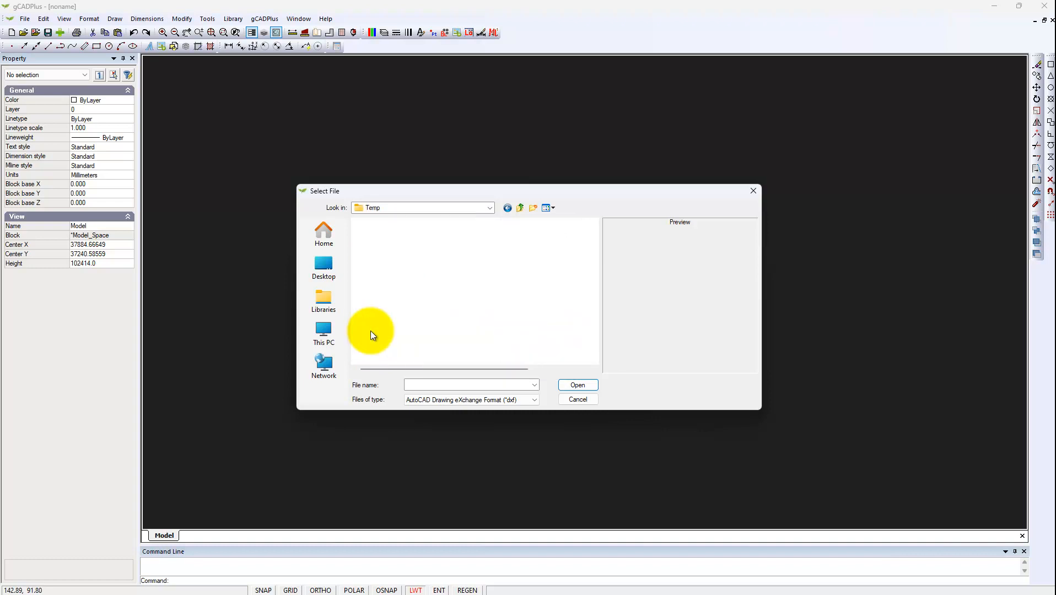
pyautogui.doubleClick(360, 257)
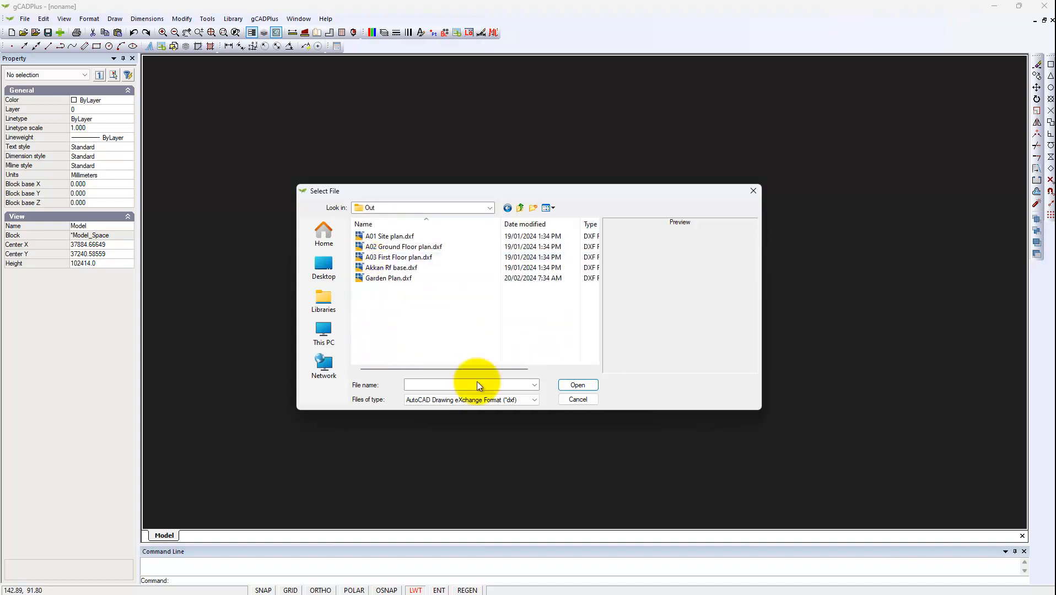
pyautogui.click(405, 281)
pyautogui.click(586, 384)
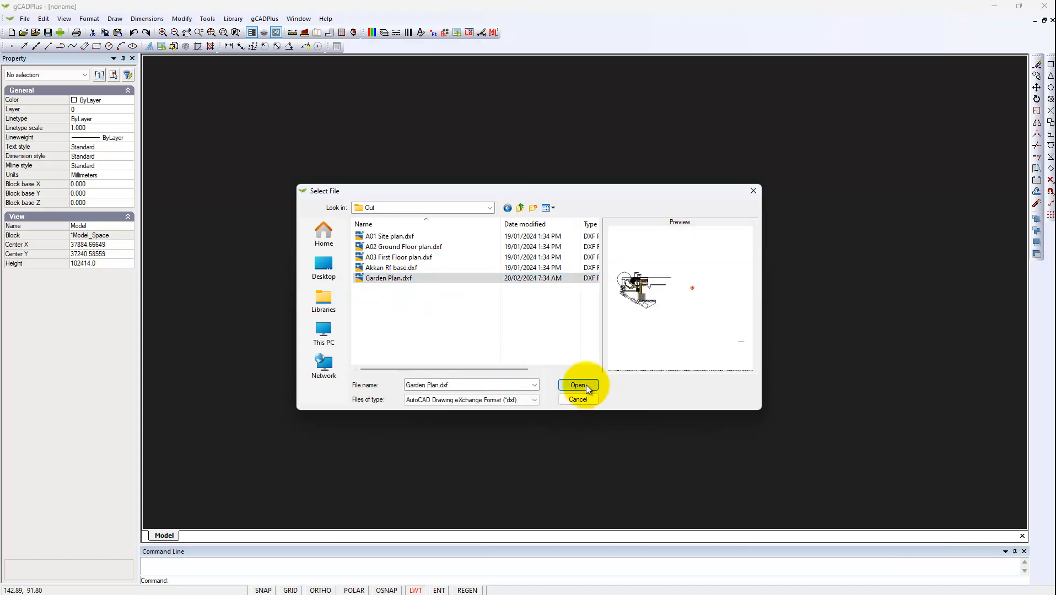
pyautogui.click(162, 535)
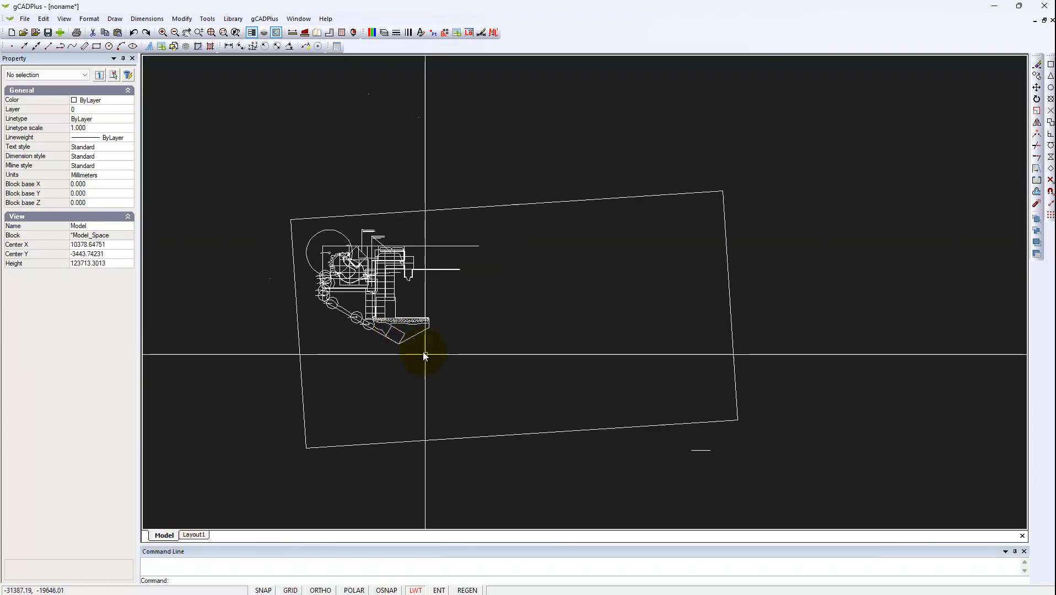
# Select the stray dots above and beside the garden plan to inspect their block reference properties, then clear the selection.
pyautogui.scroll(-2, 373, 300)
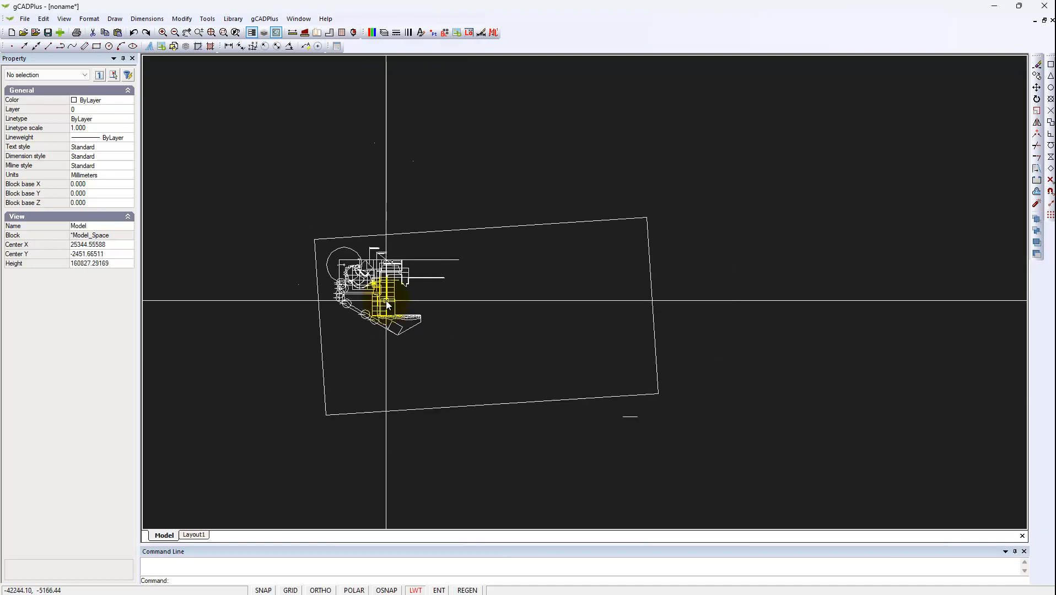
pyautogui.moveTo(423, 179); pyautogui.dragTo(364, 137)
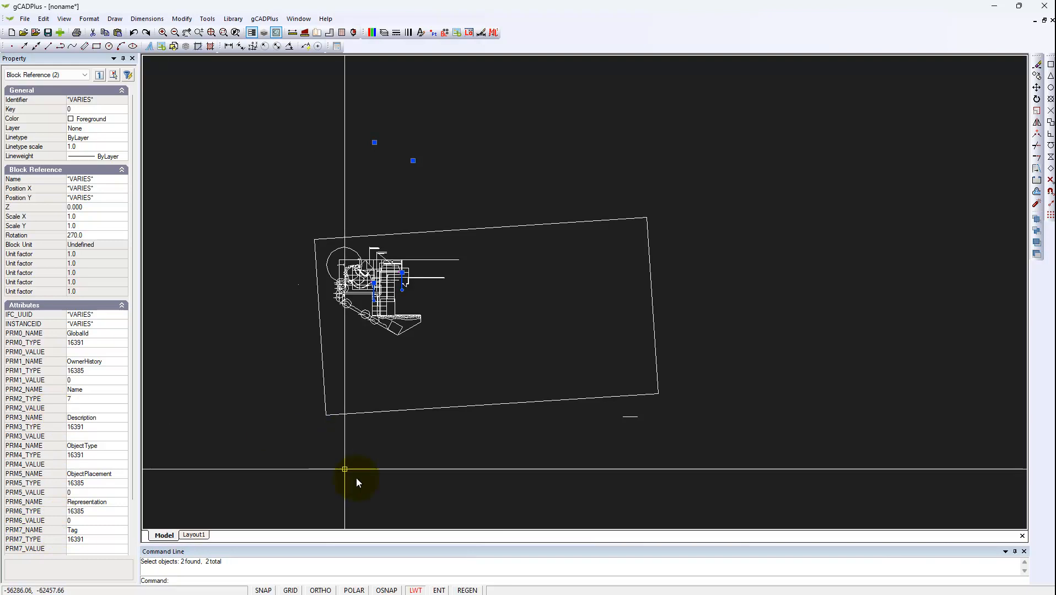
pyautogui.press('Escape')
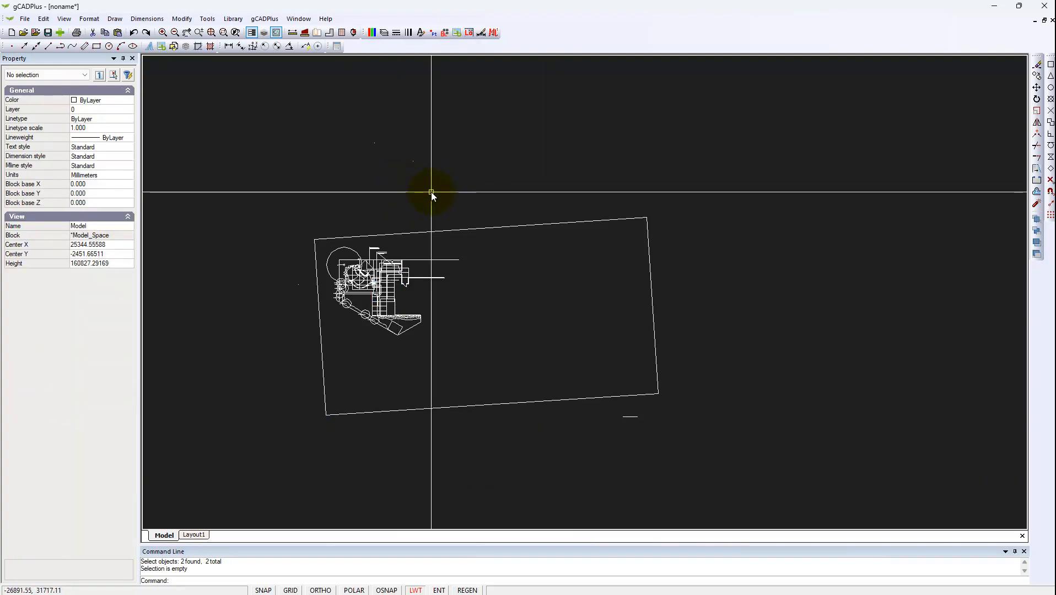
pyautogui.moveTo(302, 316); pyautogui.dragTo(269, 263)
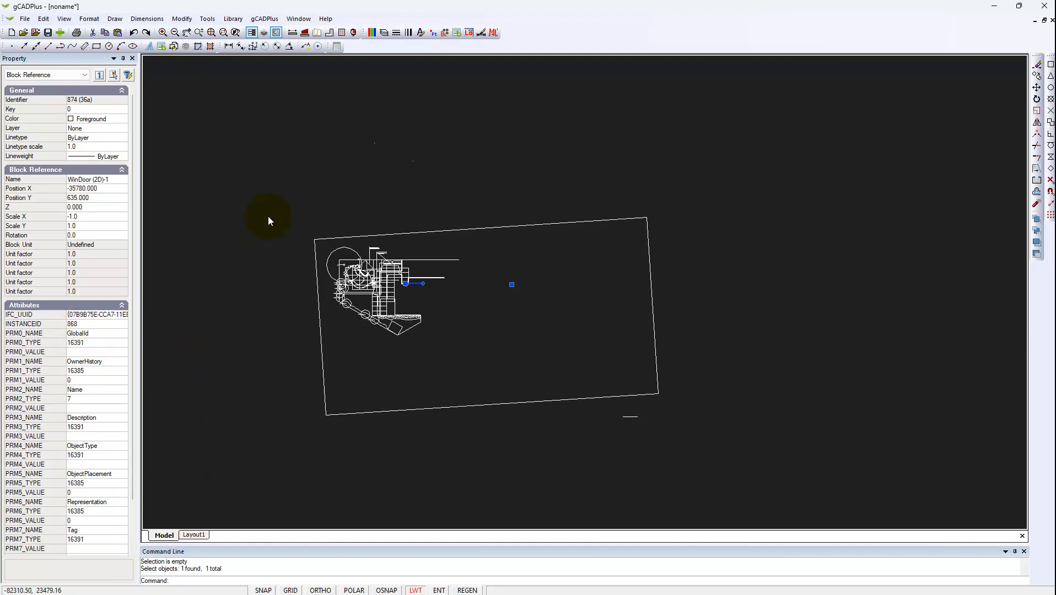
pyautogui.moveTo(263, 218); pyautogui.dragTo(254, 297)
# Inspect the properties of the short line below the plan and of the large tilted frame around it.
pyautogui.scroll(3, 408, 331)
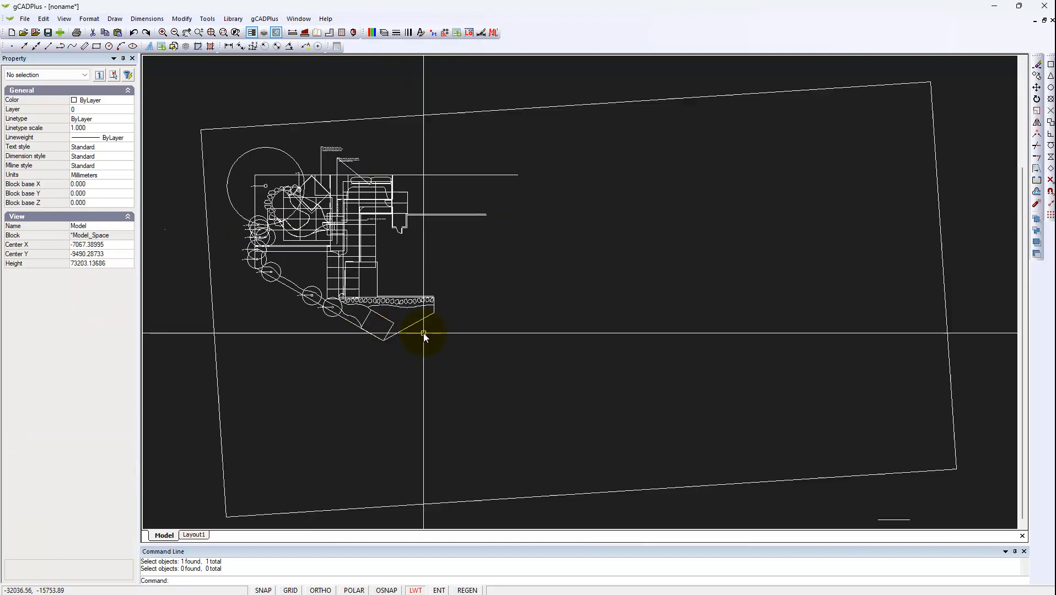
pyautogui.scroll(-1, 418, 330)
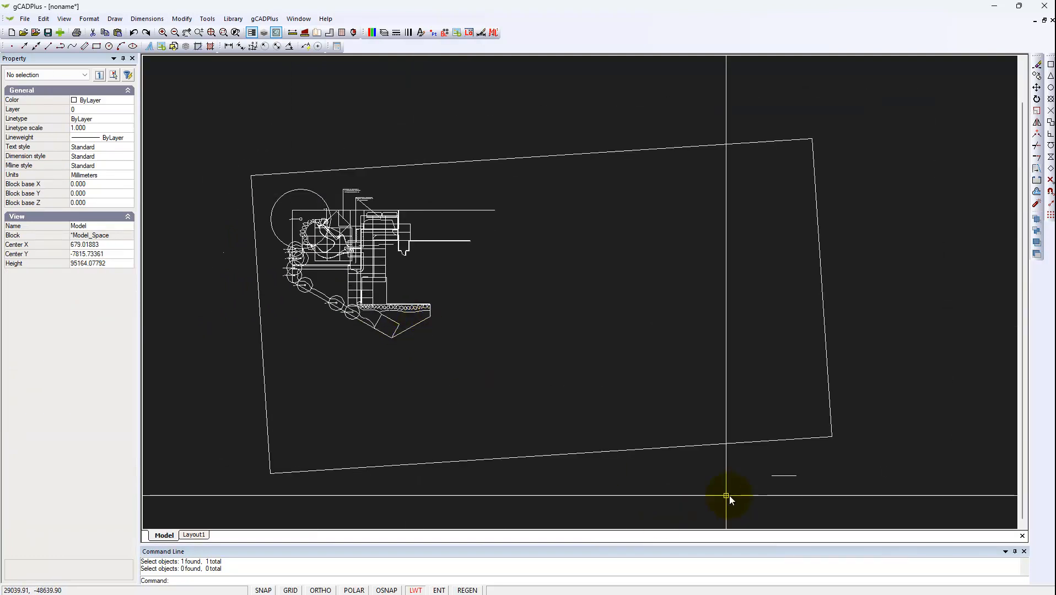
pyautogui.click(783, 478)
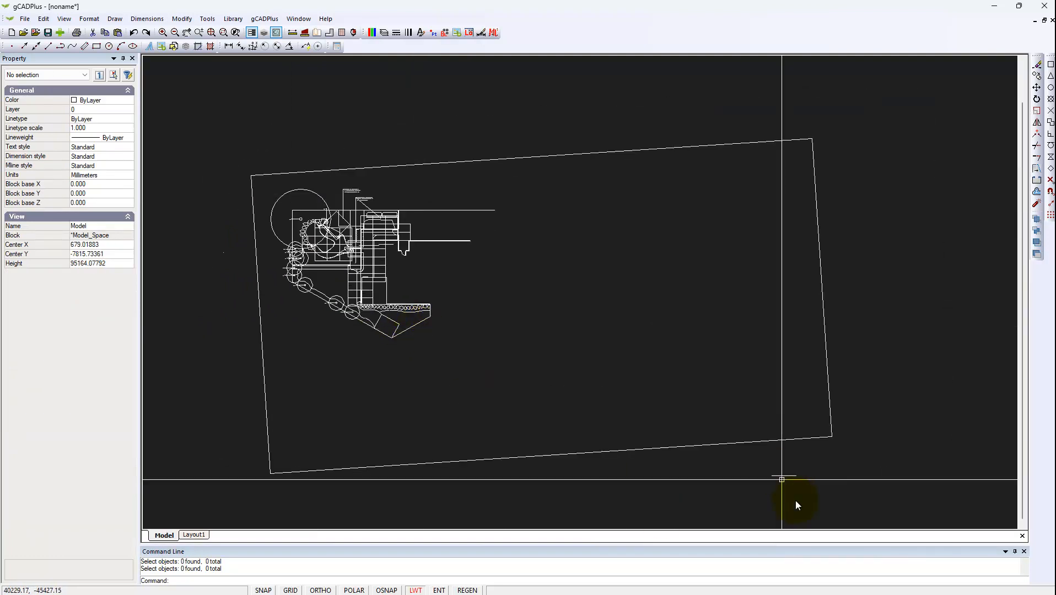
pyautogui.click(764, 474)
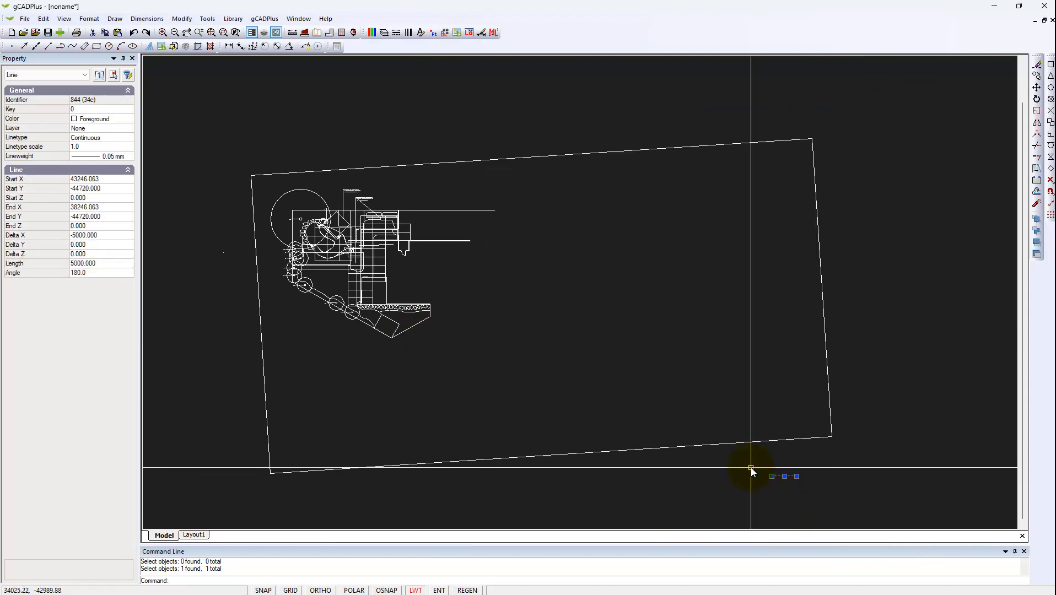
pyautogui.press('Escape')
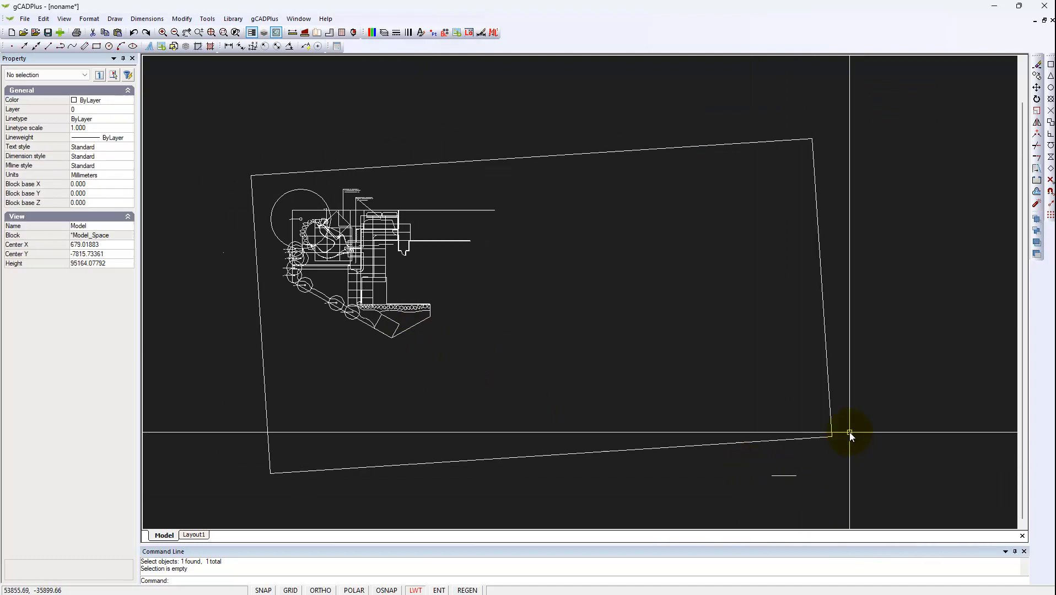
pyautogui.click(830, 411)
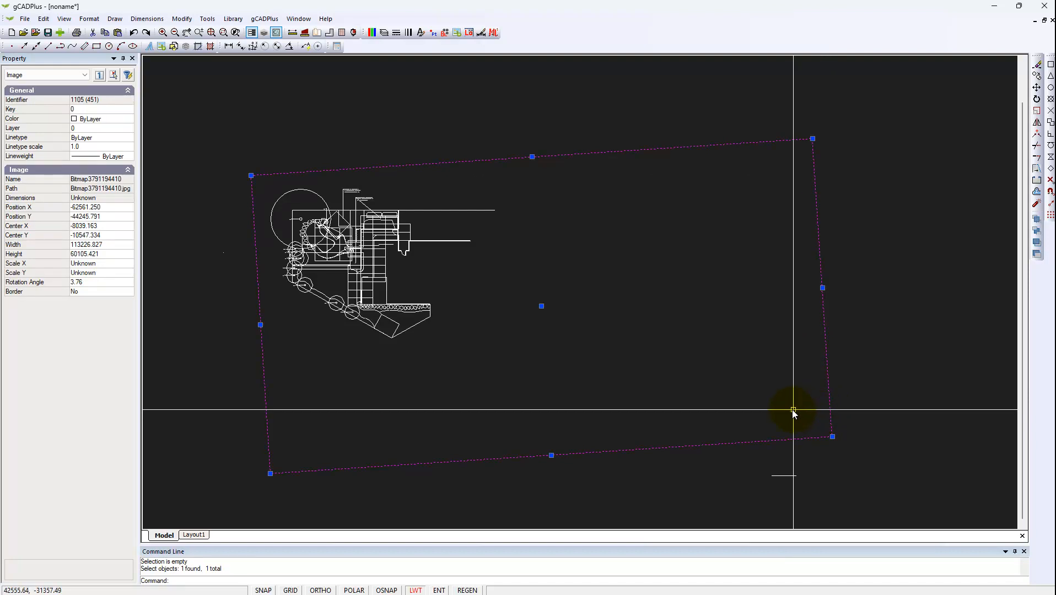
pyautogui.press('Escape')
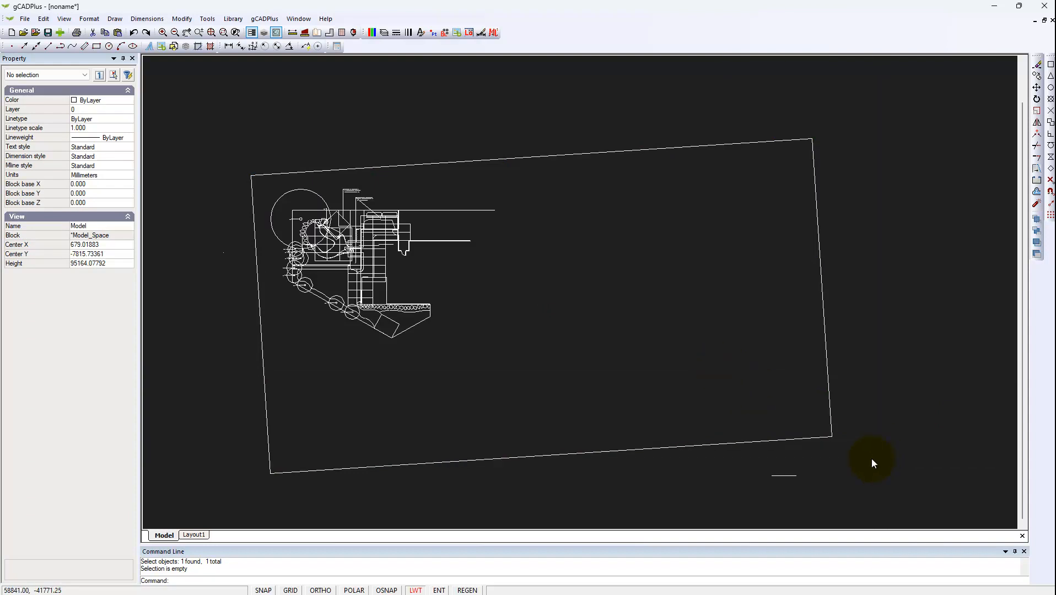
# Delete the stray objects around the plan: the large image frame, the short line and the WinDoor (2D)-1 block.
pyautogui.click(810, 390)
pyautogui.press('Escape')
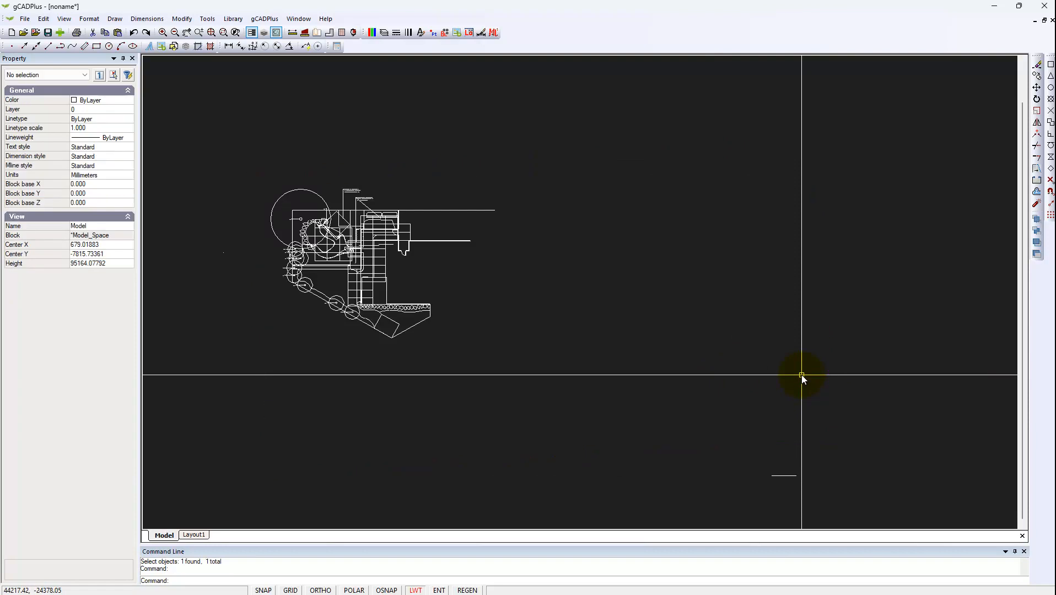
pyautogui.moveTo(823, 491); pyautogui.dragTo(771, 474)
pyautogui.press('Delete')
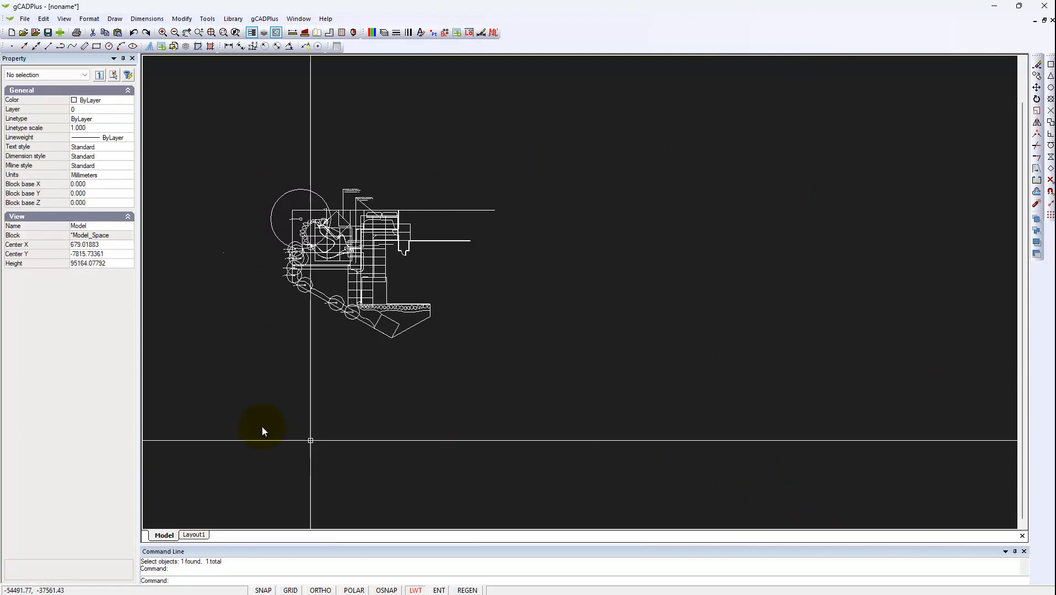
pyautogui.moveTo(237, 312); pyautogui.dragTo(209, 243)
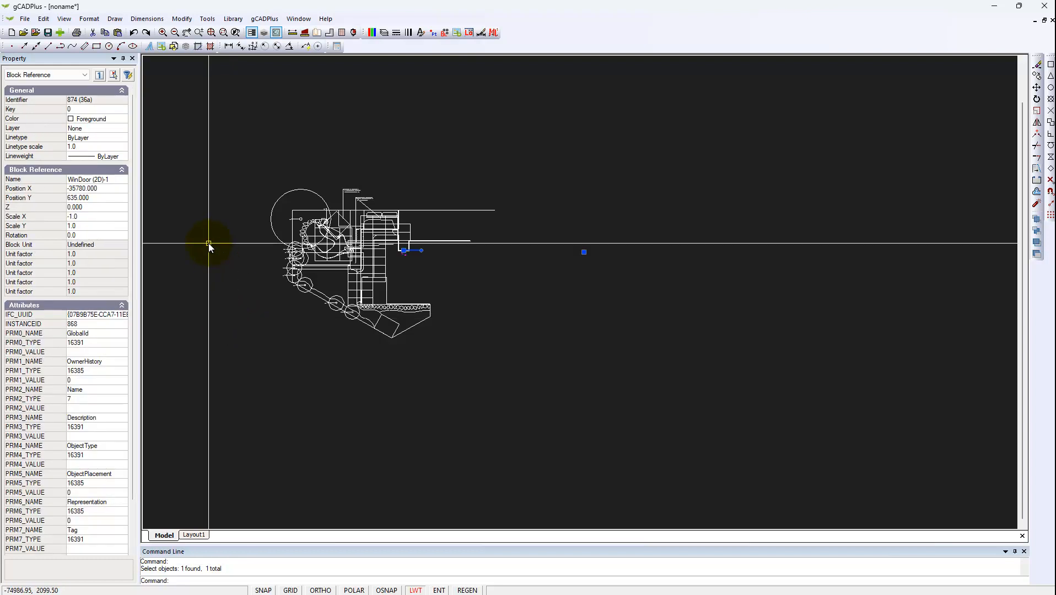
pyautogui.press('Delete')
# Examine the garden plan close up, including the large tree symbol's block properties, the plant labels, and the path and boundary linework.
pyautogui.moveTo(309, 212); pyautogui.dragTo(412, 280, button='middle')
pyautogui.scroll(3, 458, 329)
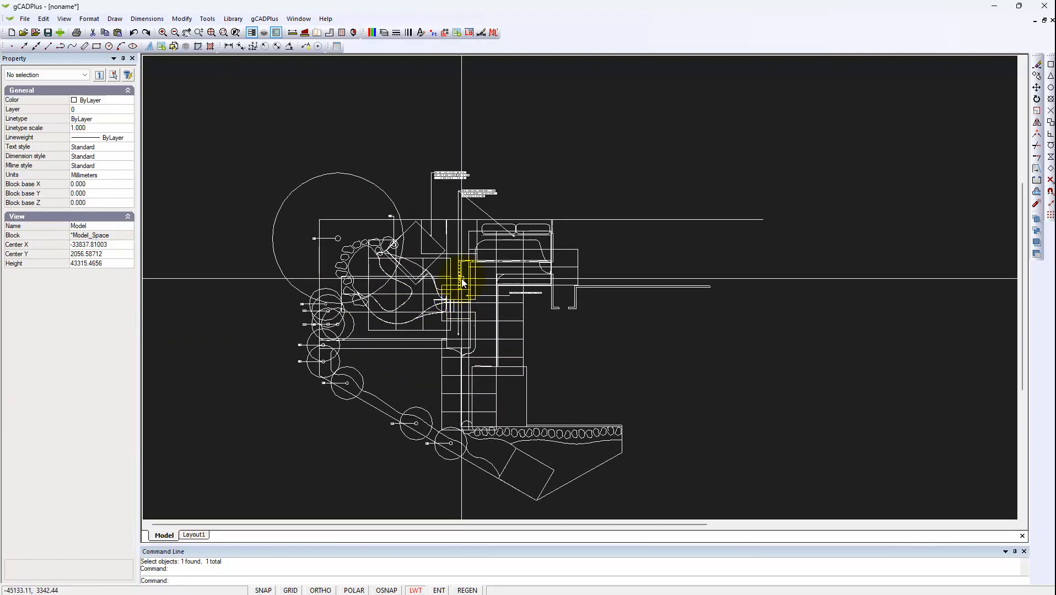
pyautogui.scroll(2, 459, 278)
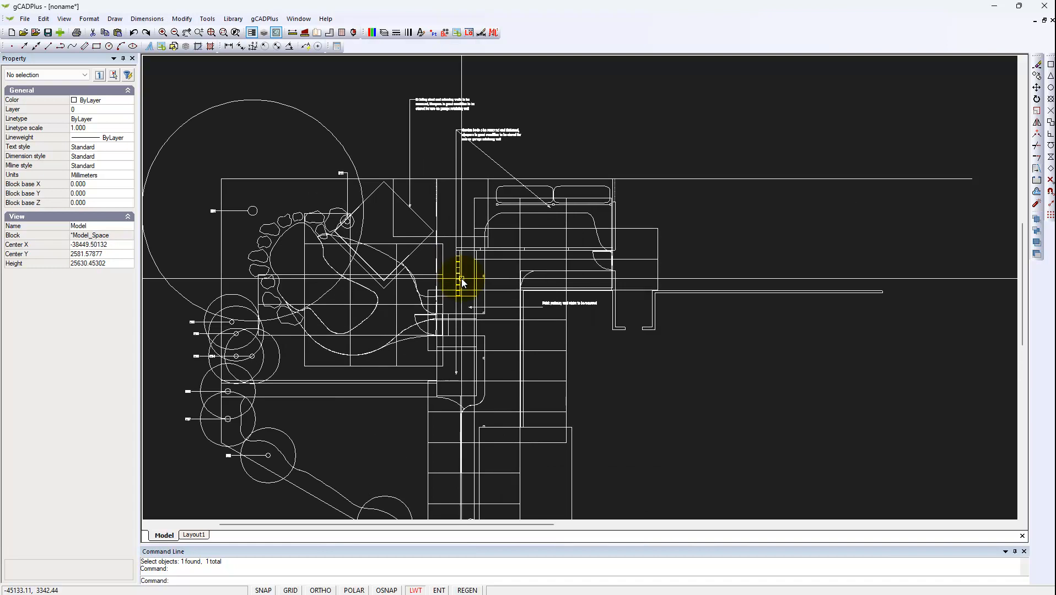
pyautogui.click(342, 146)
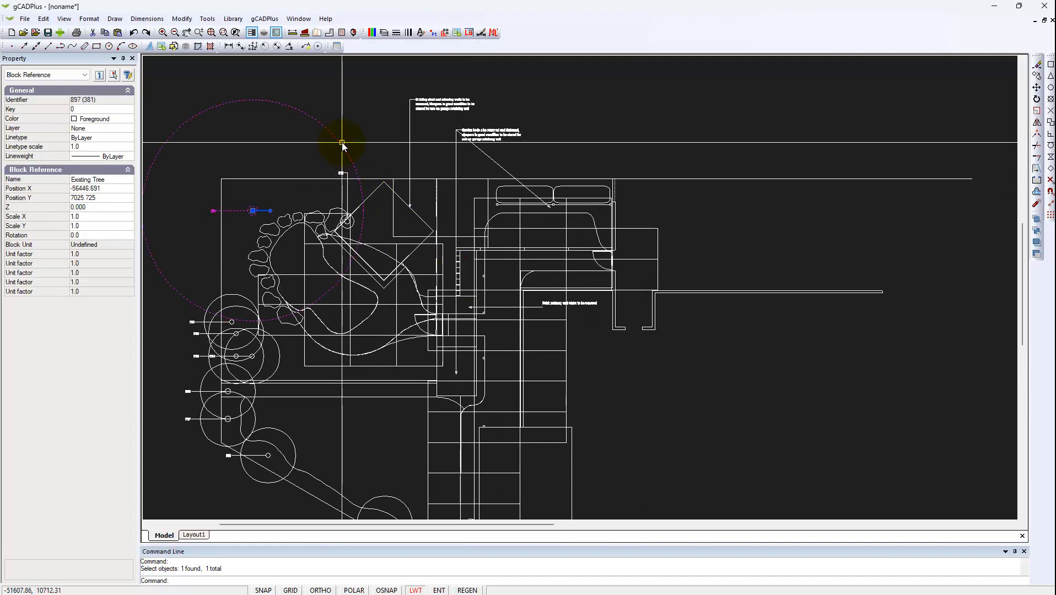
pyautogui.press('Escape')
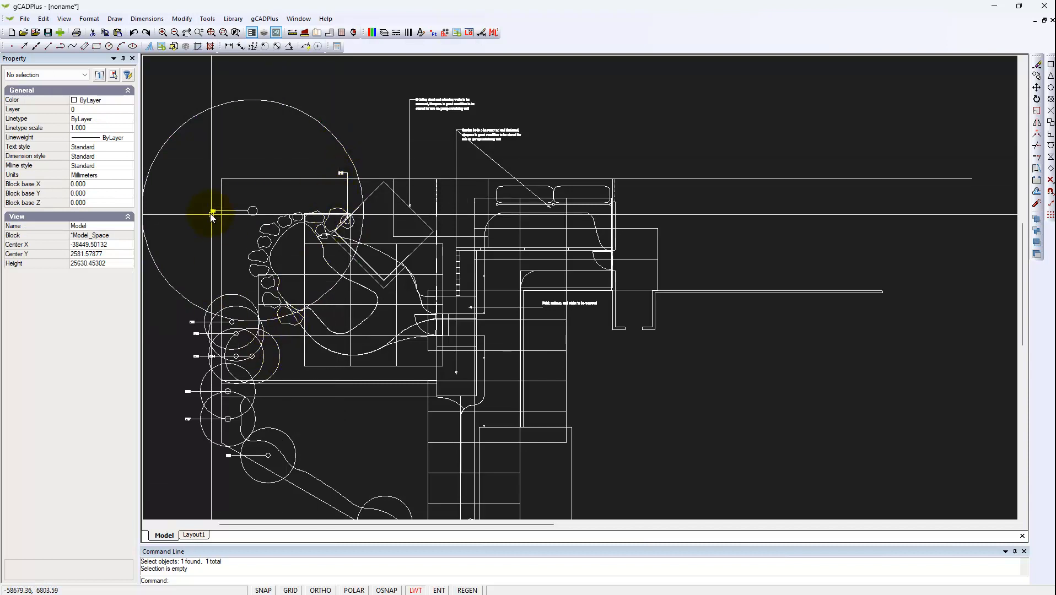
pyautogui.scroll(5, 214, 212)
pyautogui.scroll(-5, 223, 212)
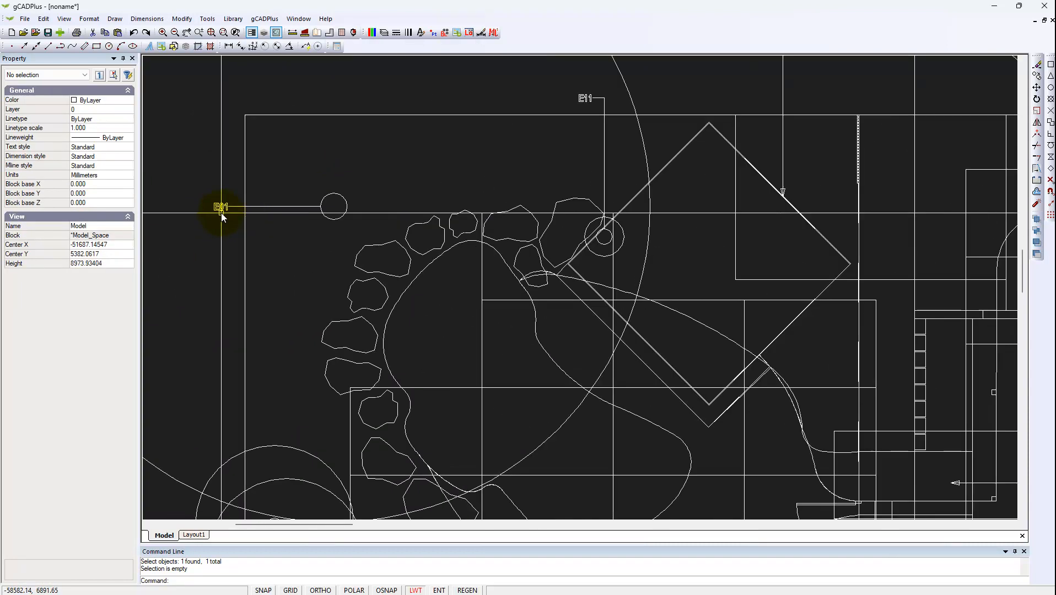
pyautogui.scroll(2, 421, 344)
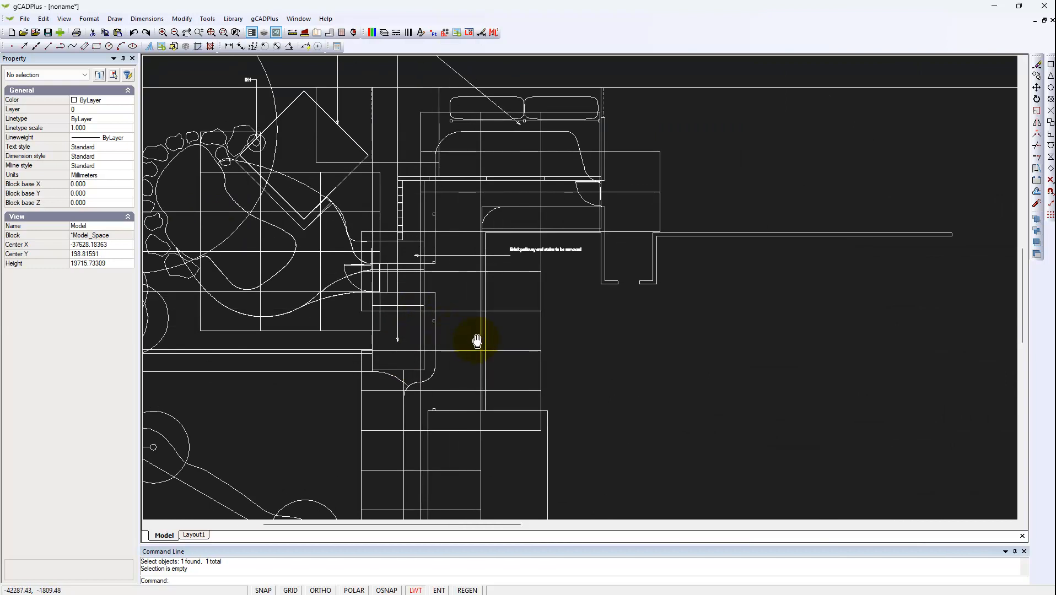
pyautogui.moveTo(471, 341); pyautogui.dragTo(545, 244, button='middle')
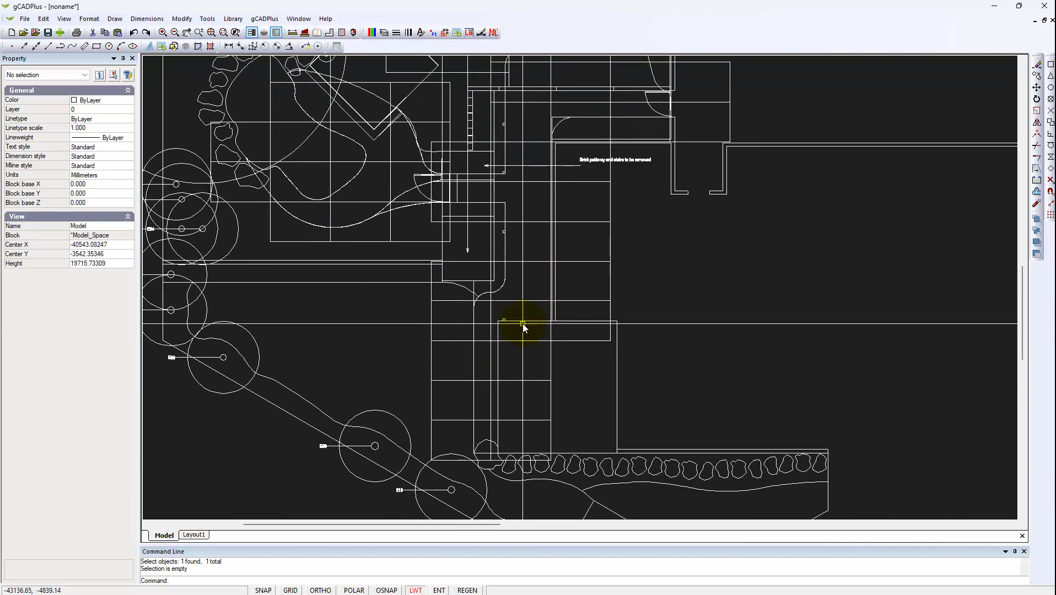
pyautogui.scroll(1, 523, 328)
pyautogui.scroll(-1, 530, 314)
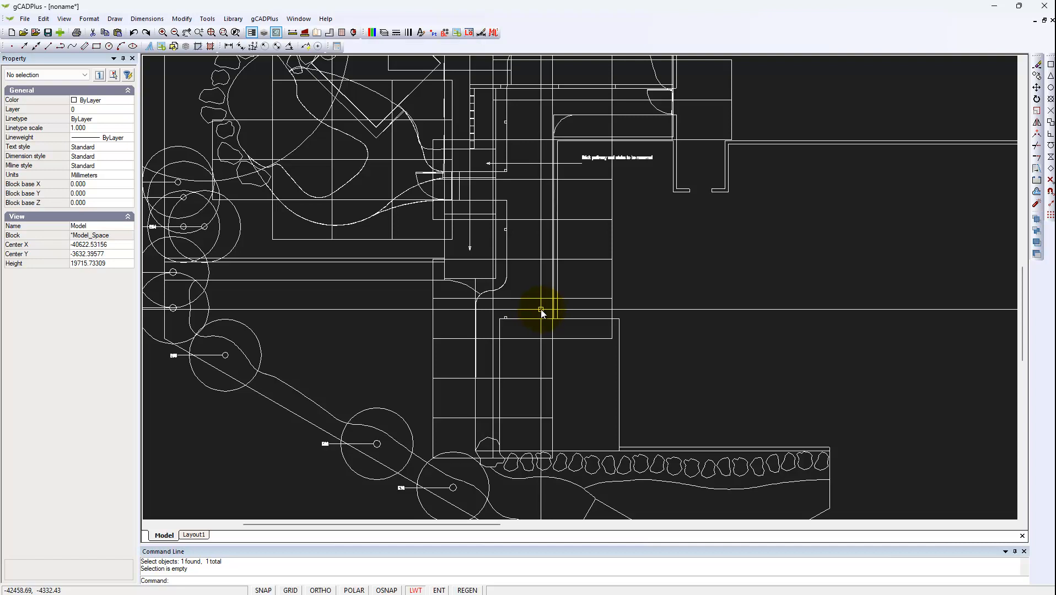
pyautogui.scroll(-1, 543, 309)
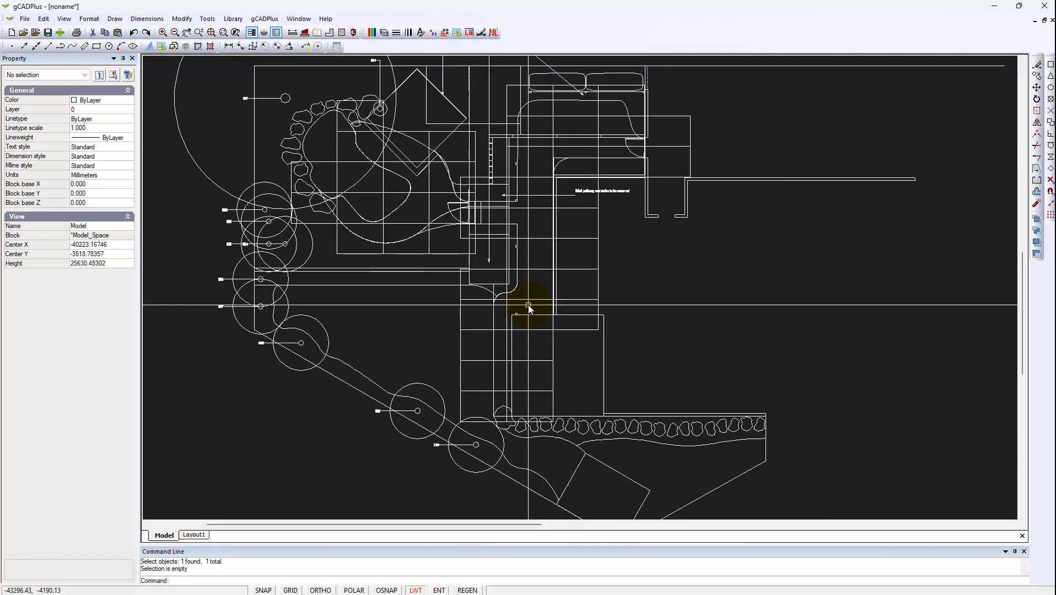